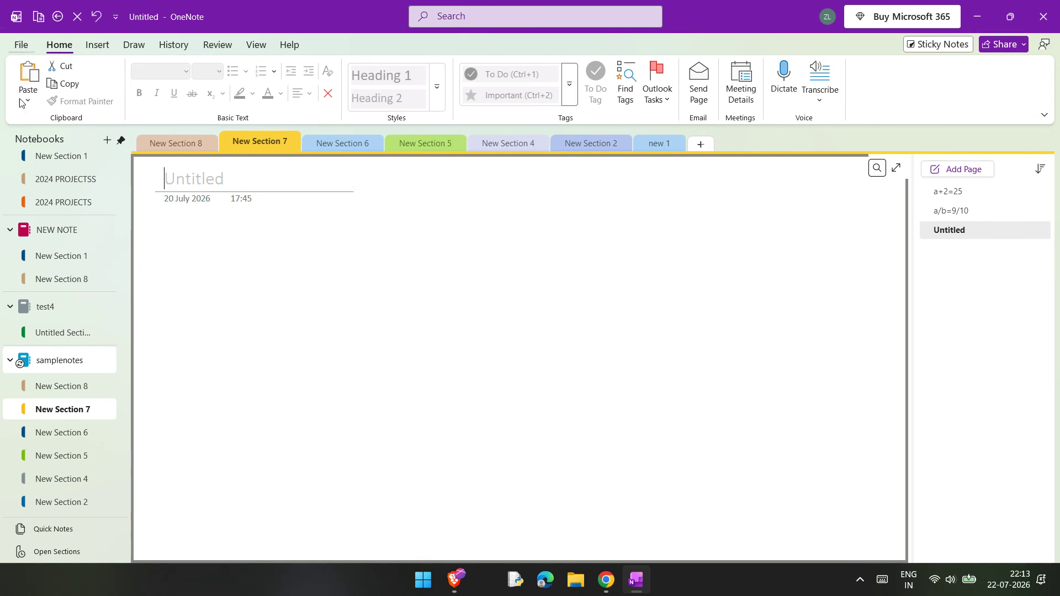
Open the shared notebook sync status and examine the sync errors listed under the samplenotes notebook.
{"action": "left_click", "coordinate": [21, 45]}
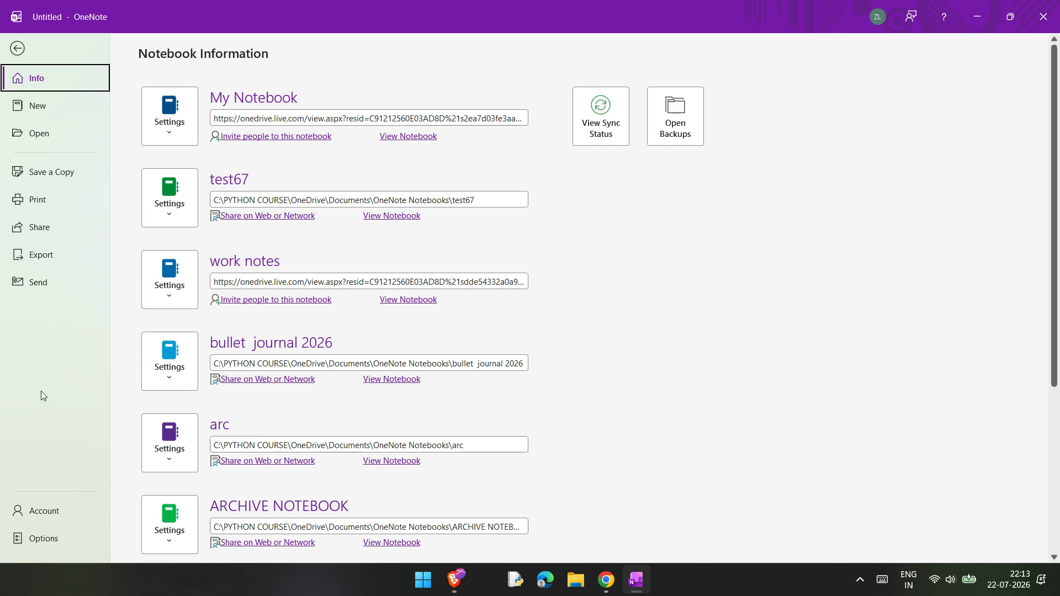
{"action": "left_click", "coordinate": [611, 123]}
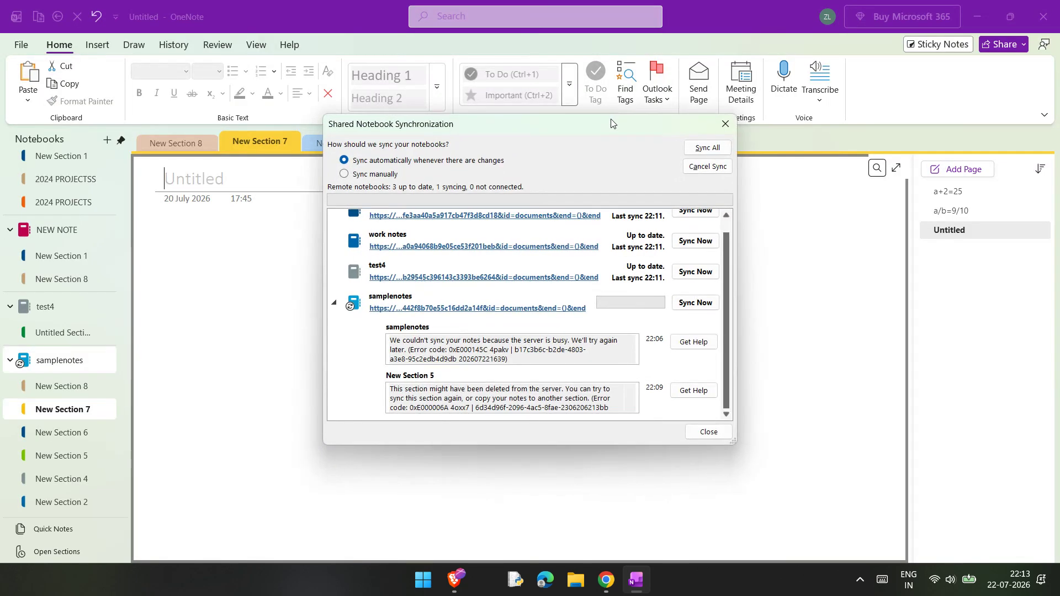
{"action": "scroll", "coordinate": [490, 325], "scroll_direction": "up", "scroll_amount": 1}
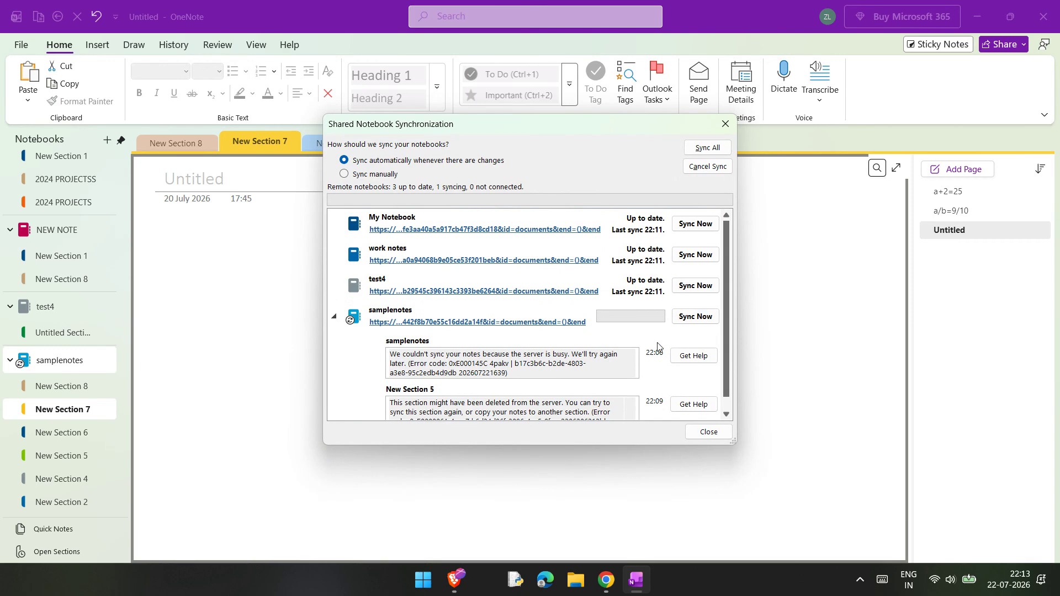
{"action": "scroll", "coordinate": [657, 347], "scroll_direction": "down", "scroll_amount": 1}
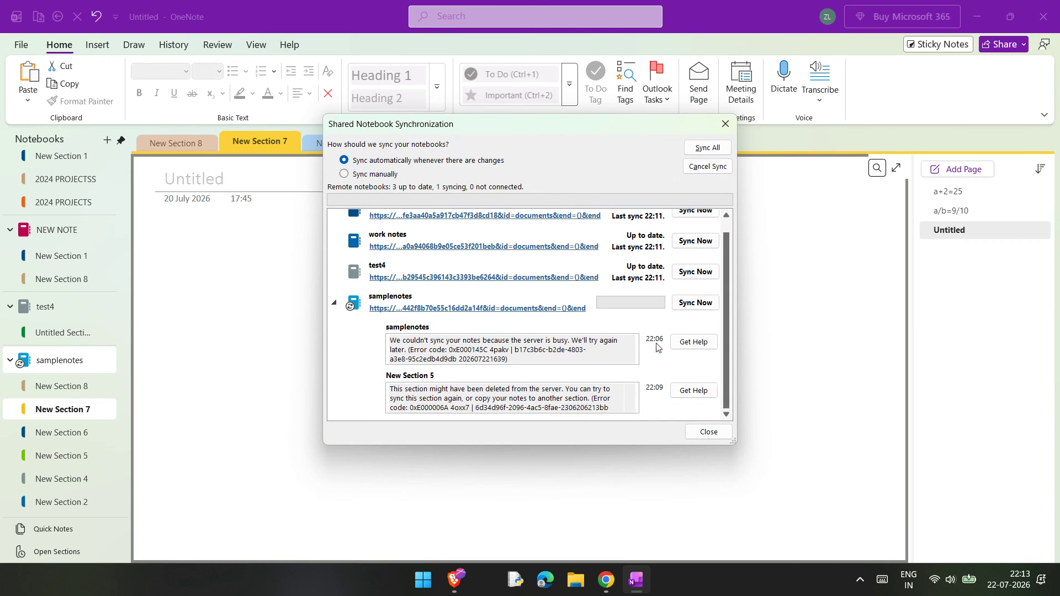
{"action": "scroll", "coordinate": [657, 347], "scroll_direction": "up", "scroll_amount": 1}
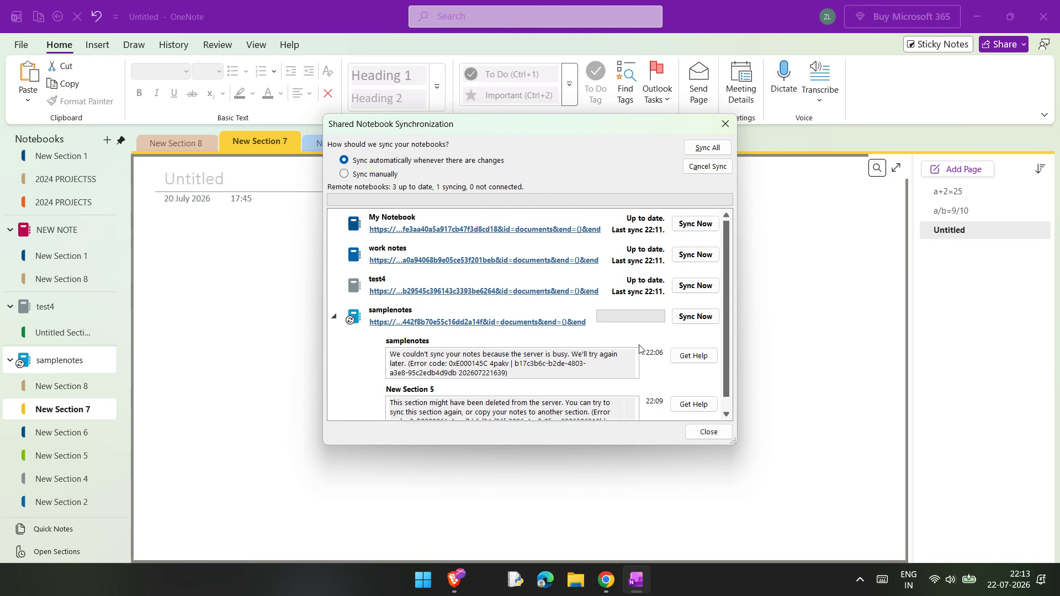
{"action": "left_click", "coordinate": [334, 318]}
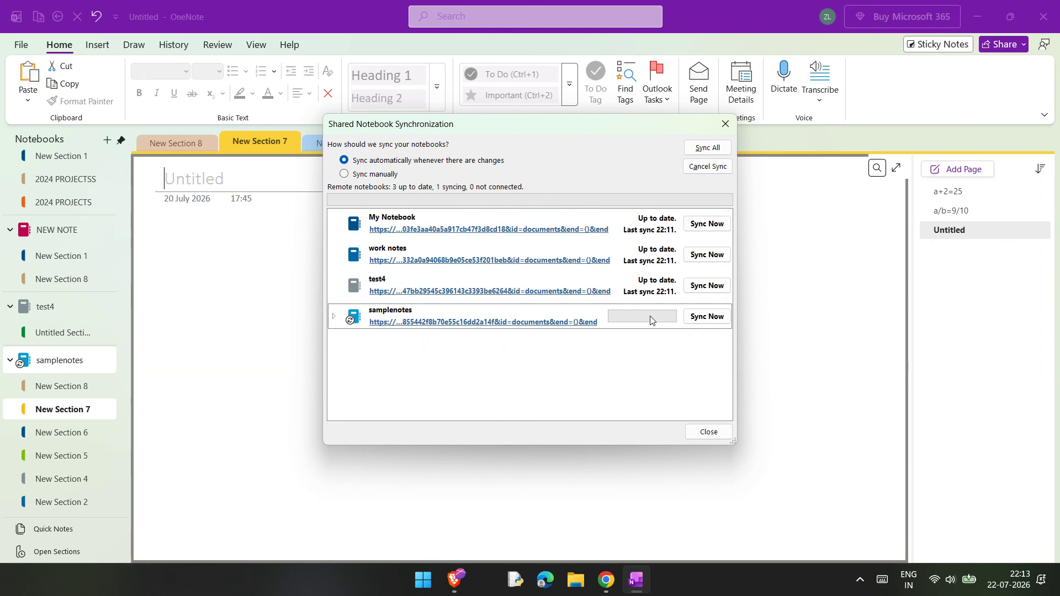
Sync the samplenotes notebook on its own and all remote notebooks, finishing by closing the synchronization window.
{"action": "left_click", "coordinate": [703, 315]}
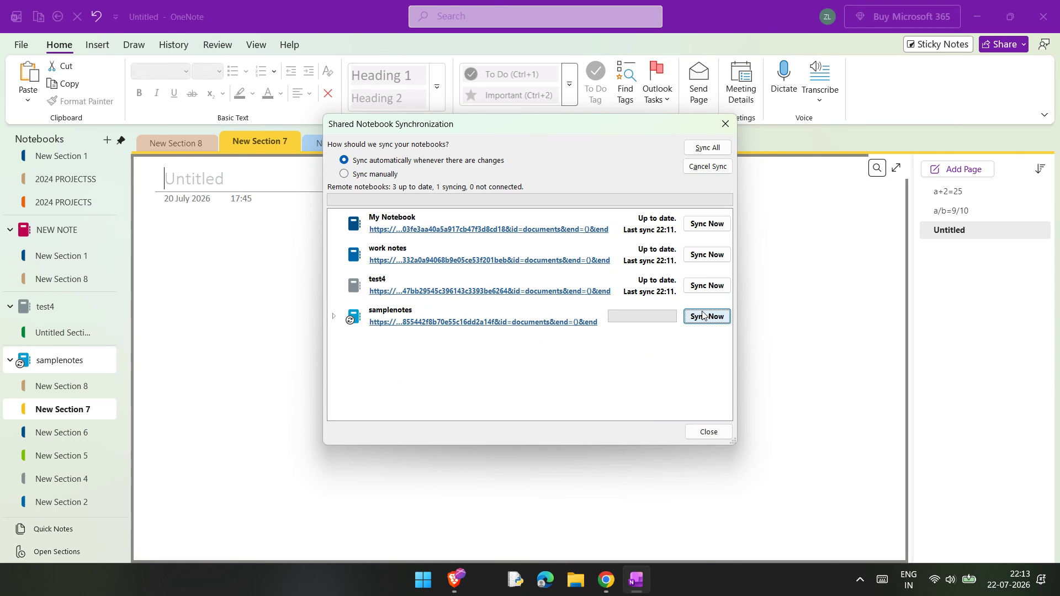
{"action": "left_click", "coordinate": [702, 318]}
{"action": "left_click", "coordinate": [620, 318]}
{"action": "left_click", "coordinate": [619, 318]}
{"action": "left_click", "coordinate": [698, 316]}
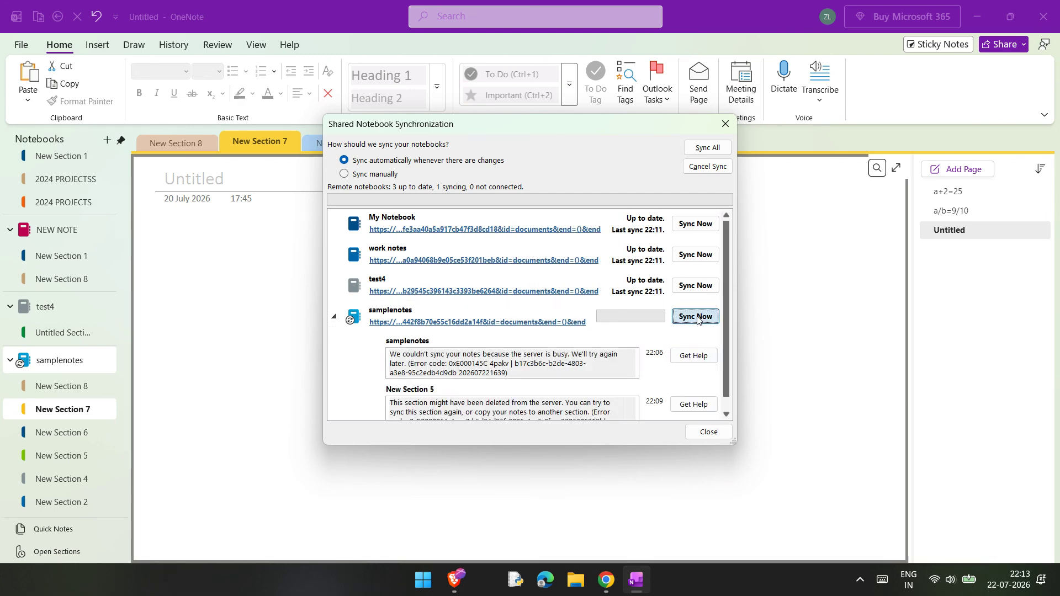
{"action": "left_click", "coordinate": [337, 319]}
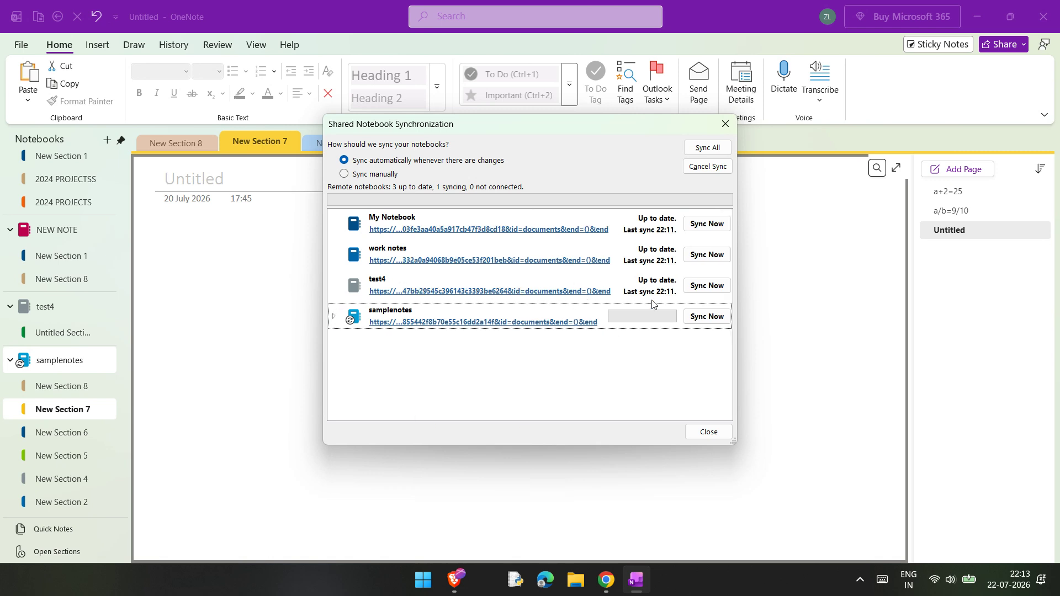
{"action": "left_click", "coordinate": [707, 148]}
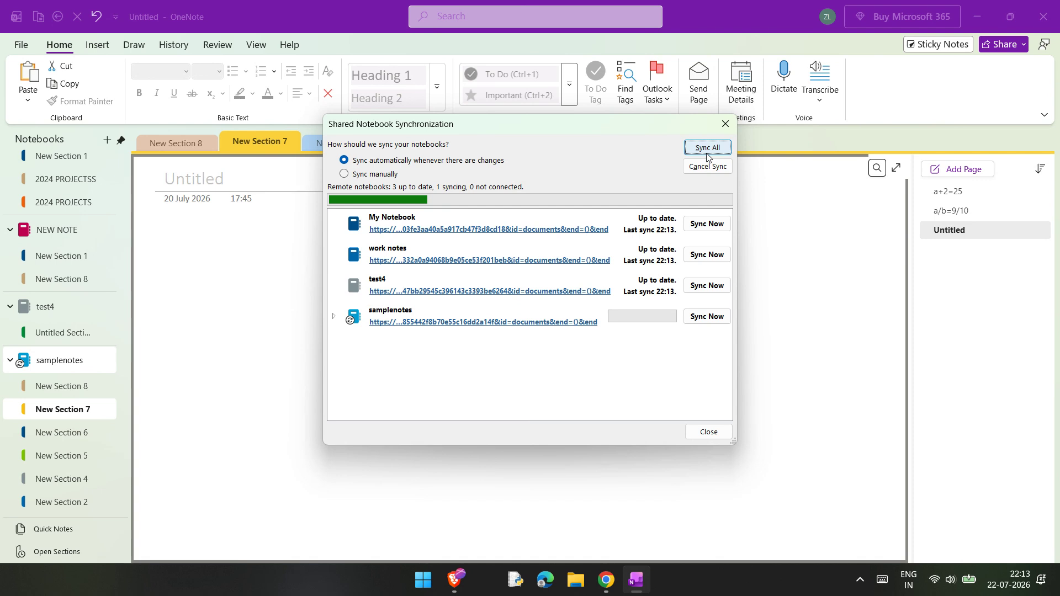
{"action": "left_click", "coordinate": [726, 124]}
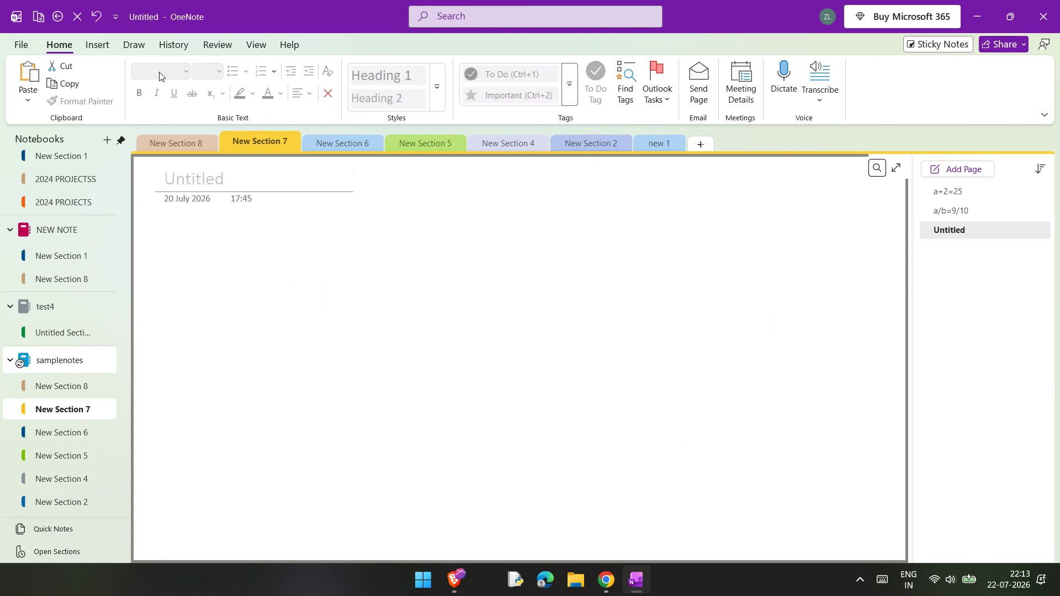
View the account page with the signed-in user information, and close OneNote.
{"action": "left_click", "coordinate": [21, 45]}
{"action": "left_click", "coordinate": [68, 513]}
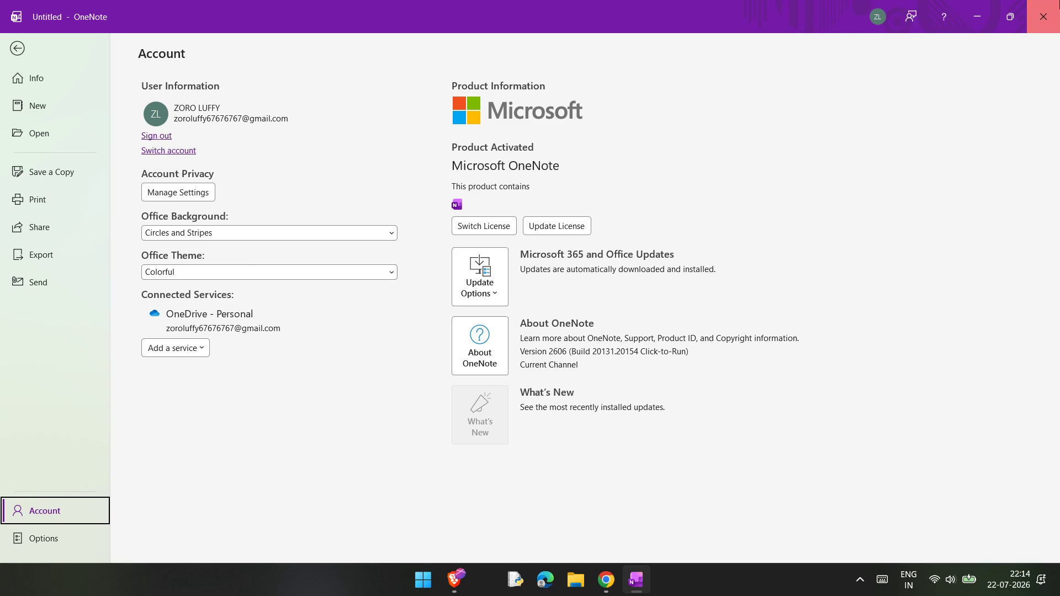
{"action": "left_click", "coordinate": [1043, 16]}
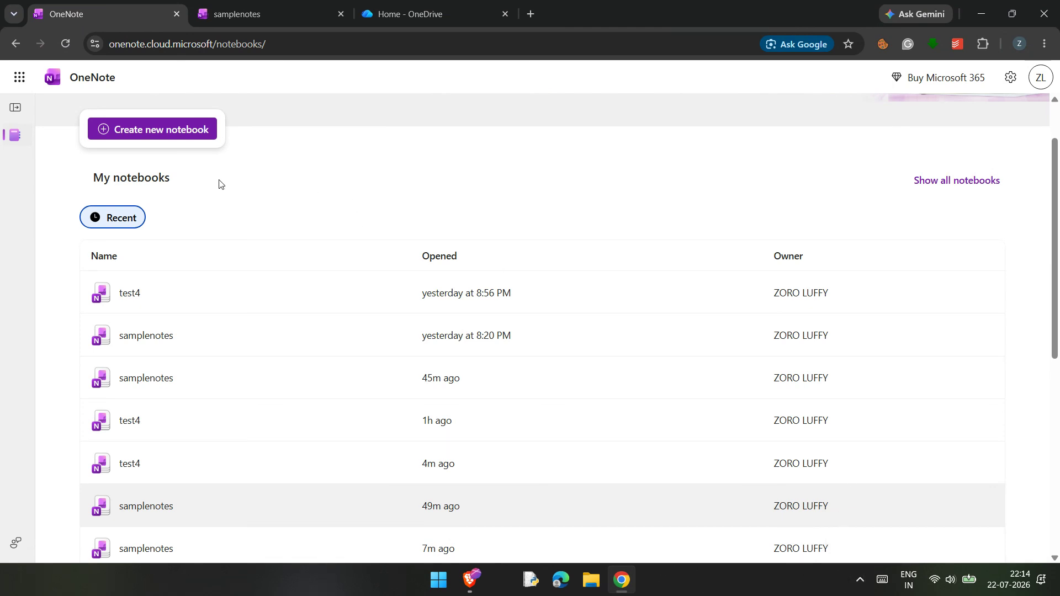
Expand the navigation pane of the OneNote web page and relaunch the OneNote desktop app.
{"action": "left_click", "coordinate": [11, 108]}
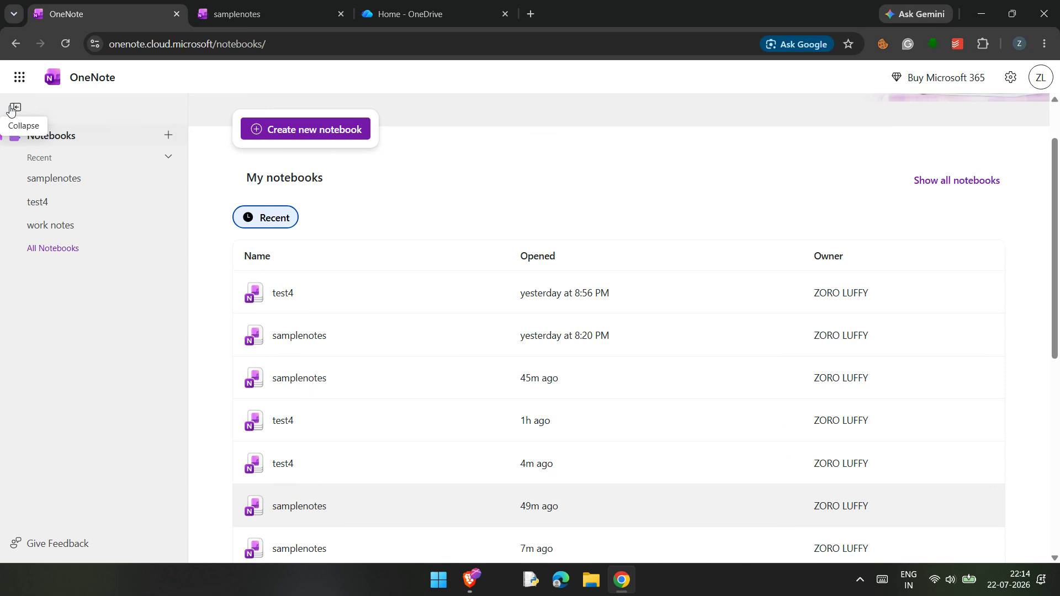
{"action": "left_click", "coordinate": [855, 586]}
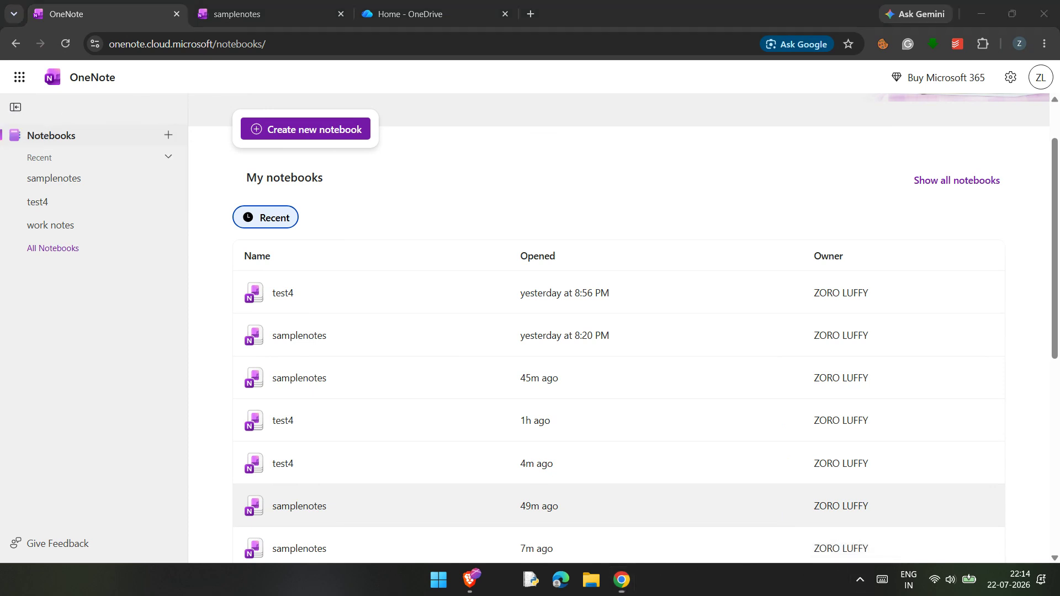
{"action": "key", "text": "super"}
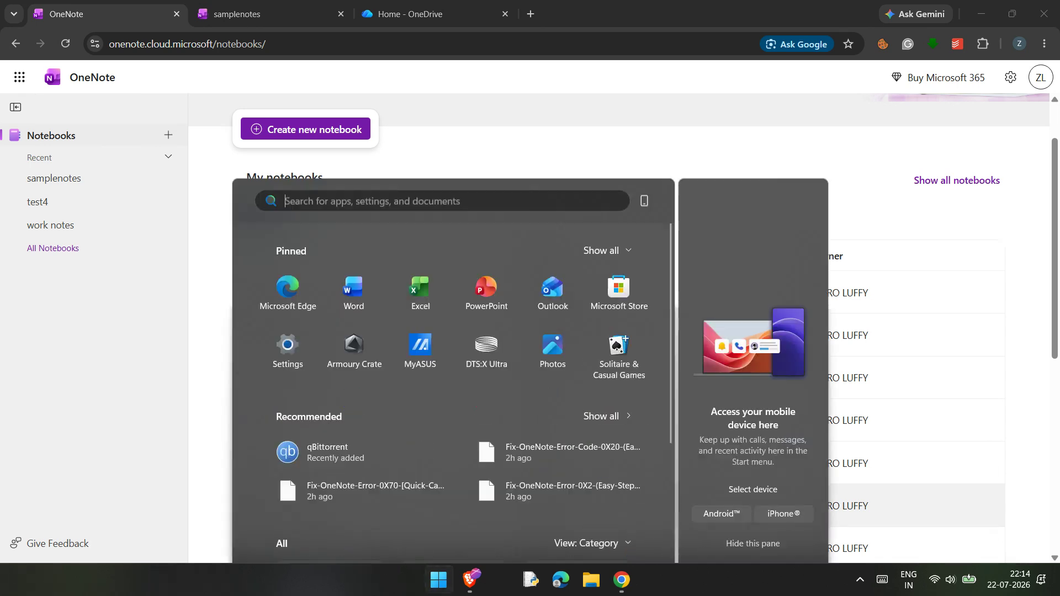
{"action": "type", "text": "one"}
{"action": "left_click", "coordinate": [430, 176]}
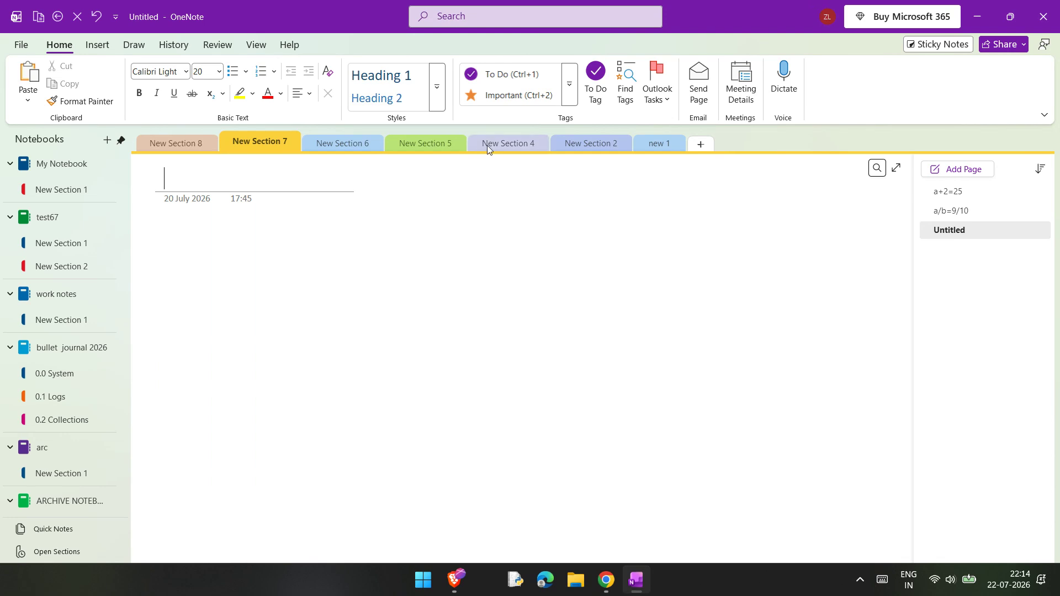
Check the signed-in account and bring up the context options of the samplenotes notebook.
{"action": "left_click", "coordinate": [827, 17]}
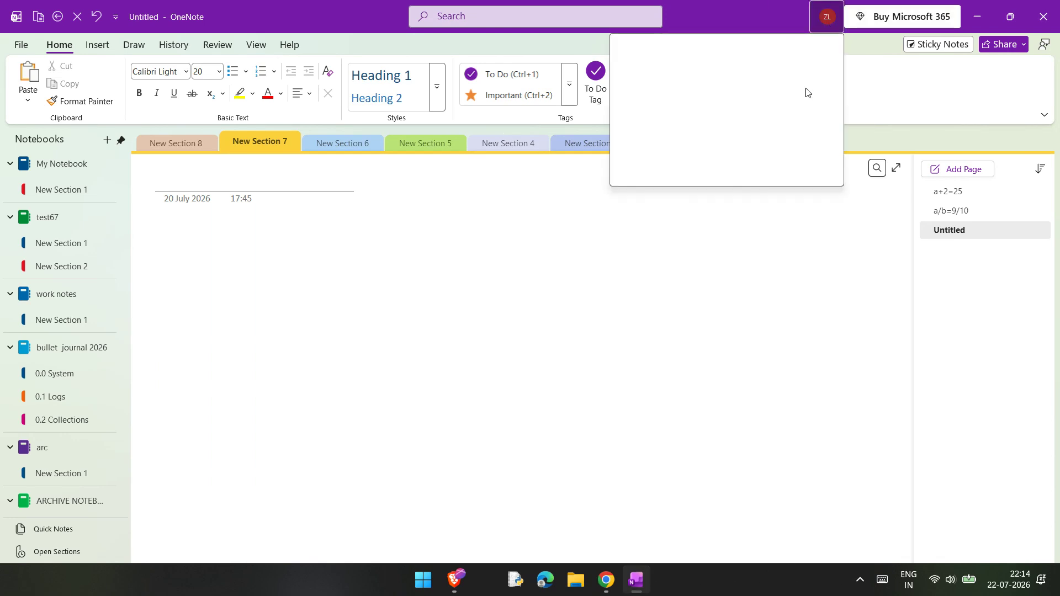
{"action": "left_click", "coordinate": [362, 272]}
{"action": "scroll", "coordinate": [118, 359], "scroll_direction": "down", "scroll_amount": 6}
{"action": "scroll", "coordinate": [114, 367], "scroll_direction": "down", "scroll_amount": 3}
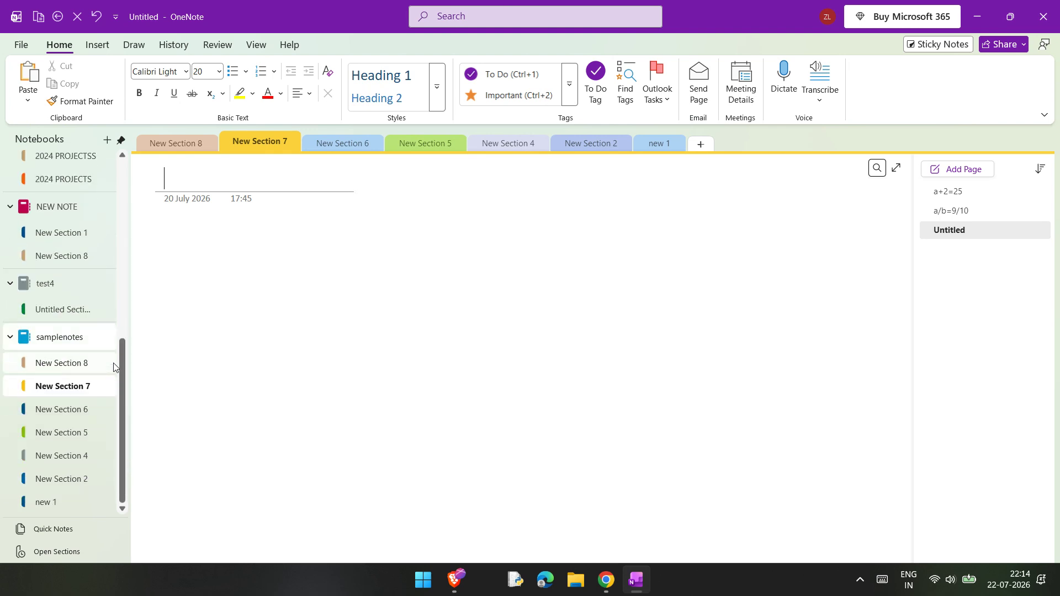
{"action": "right_click", "coordinate": [51, 339]}
{"action": "left_click", "coordinate": [279, 371]}
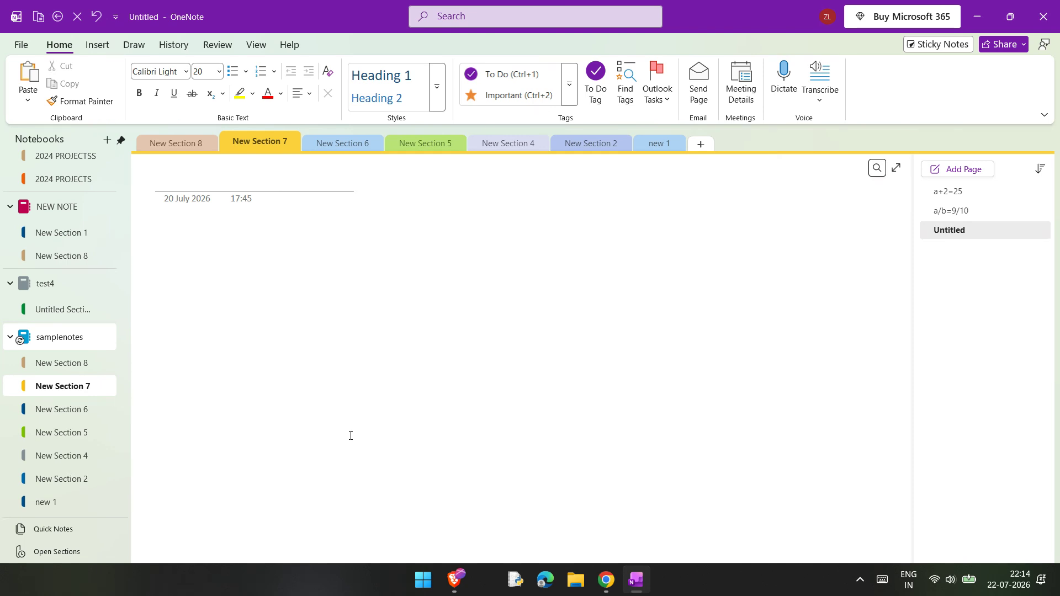
Close OneNote and open the %localappdata%\Microsoft\OneNote folder in File Explorer.
{"action": "left_click", "coordinate": [1042, 16]}
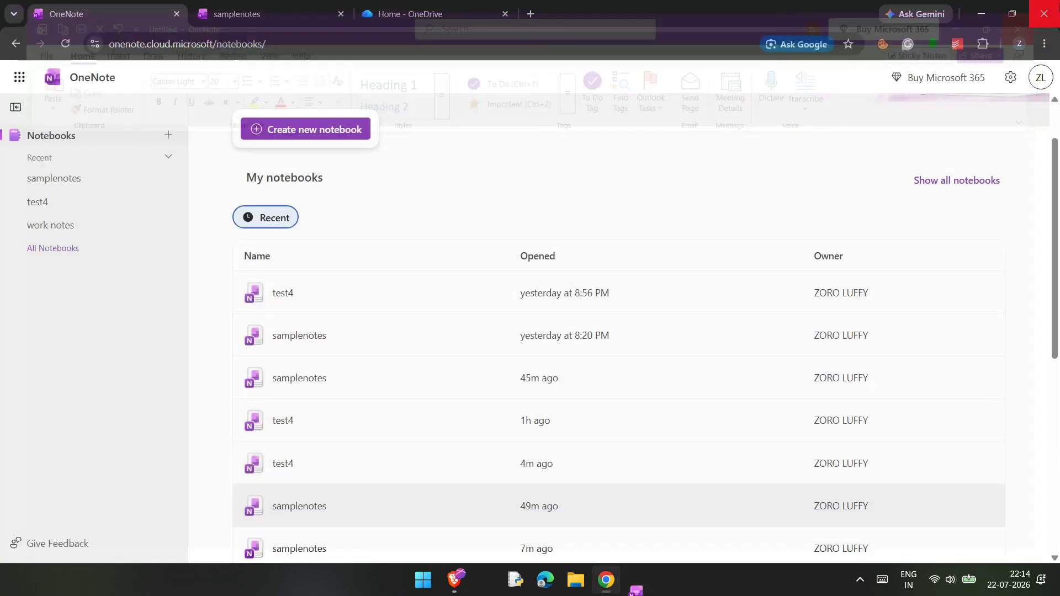
{"action": "key", "text": "super+r"}
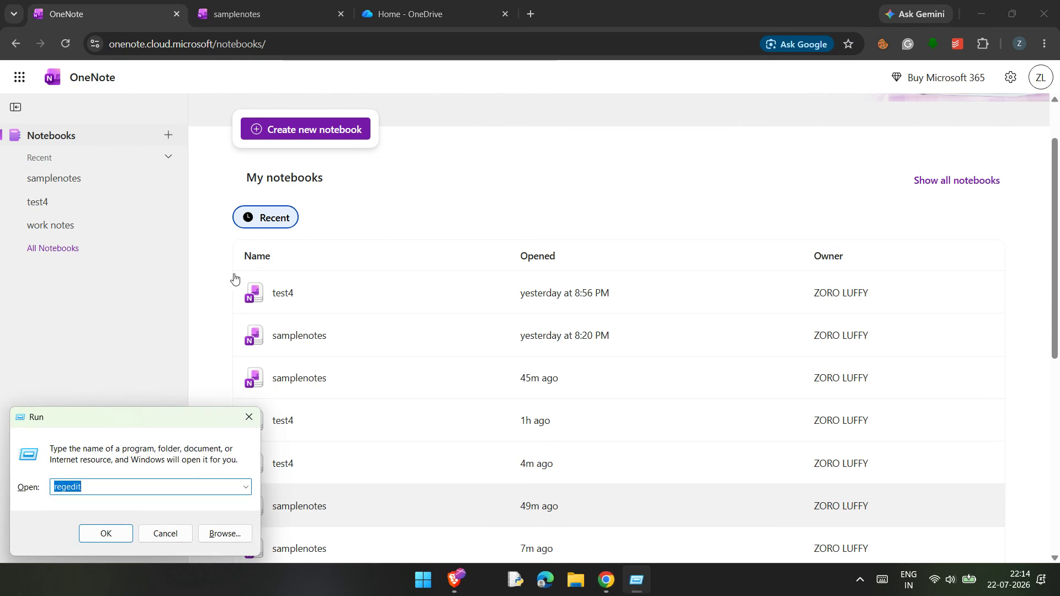
{"action": "key", "text": "Down"}
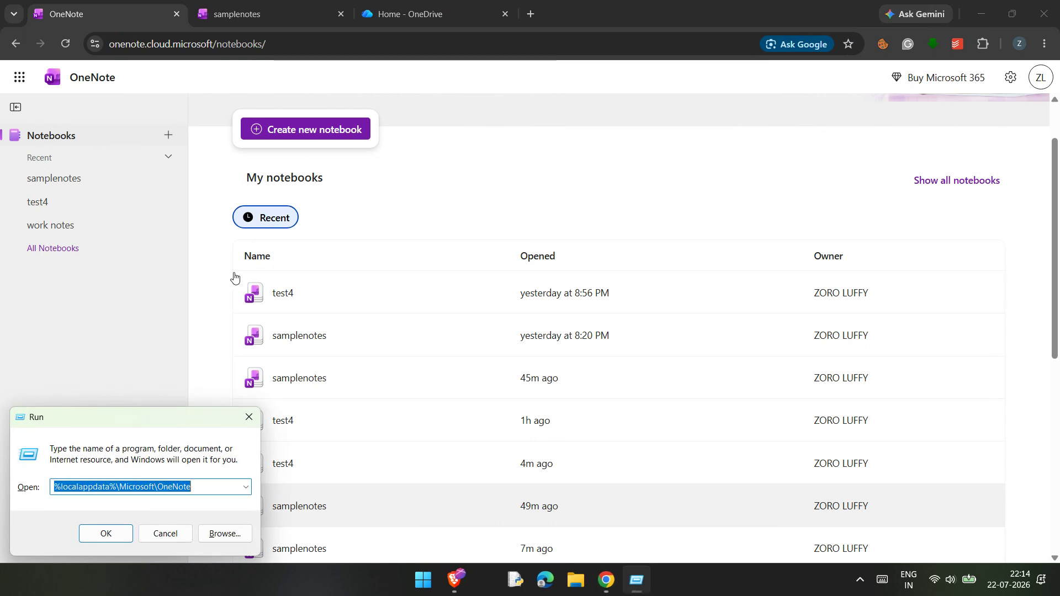
{"action": "left_click", "coordinate": [216, 484]}
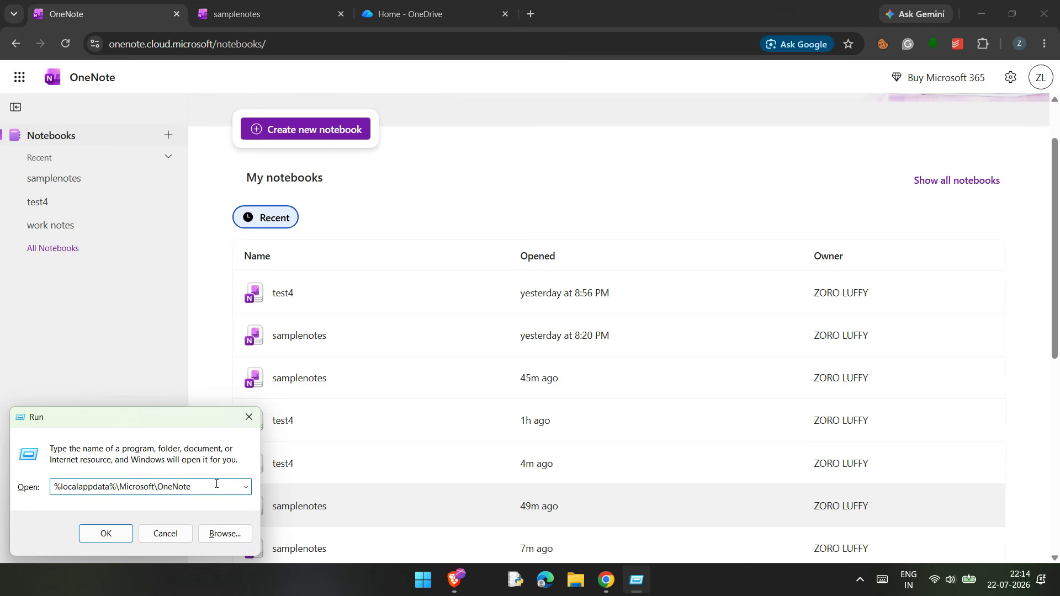
{"action": "key", "text": "Return"}
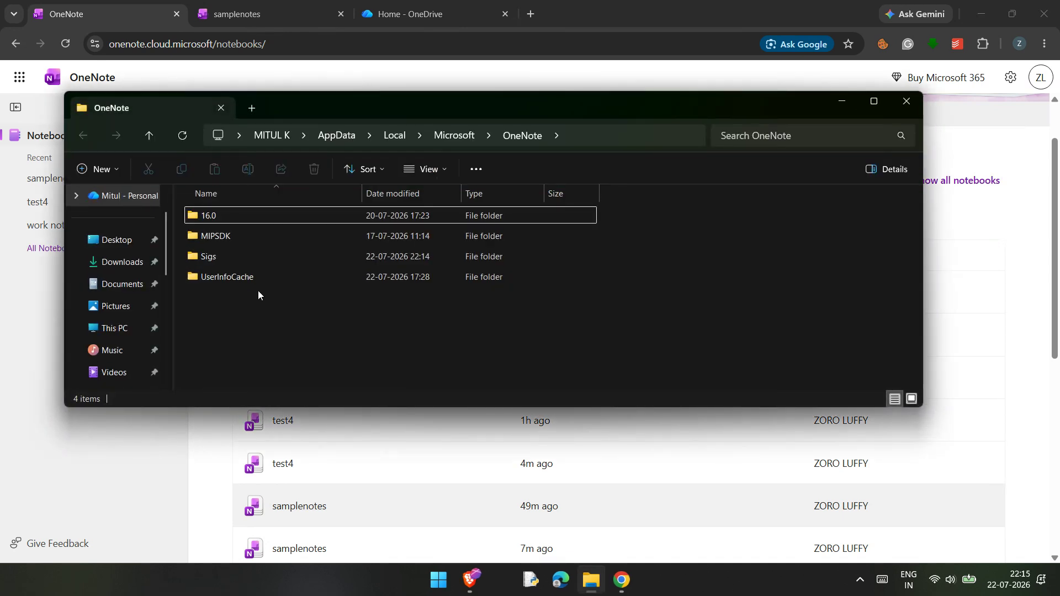
Open the 16.0 folder and bring up the delete option for its cache folder without using it, then minimize the window.
{"action": "scroll", "coordinate": [119, 328], "scroll_direction": "down", "scroll_amount": 1}
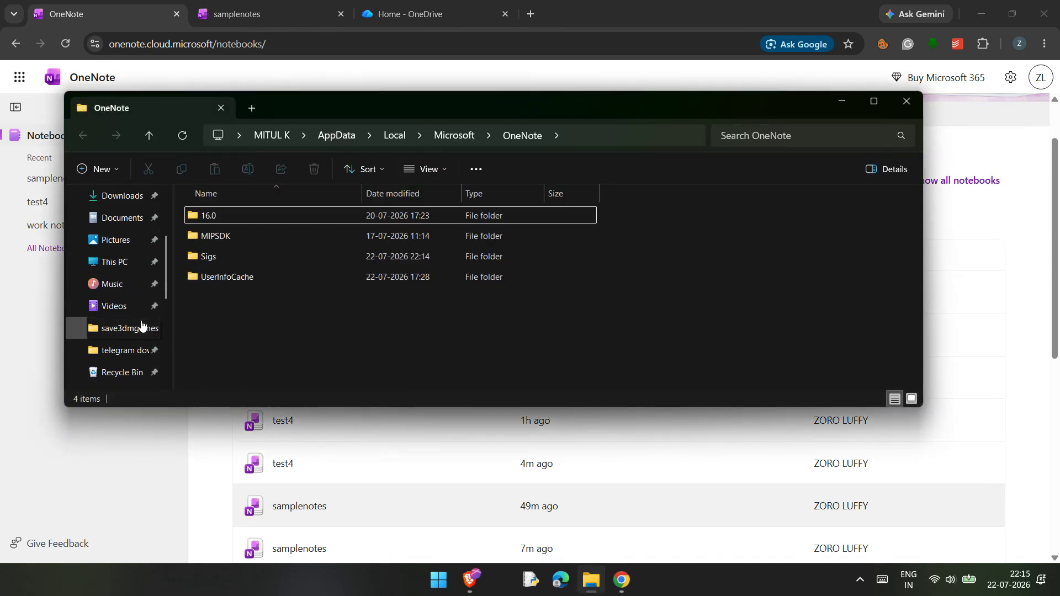
{"action": "double_click", "coordinate": [249, 218]}
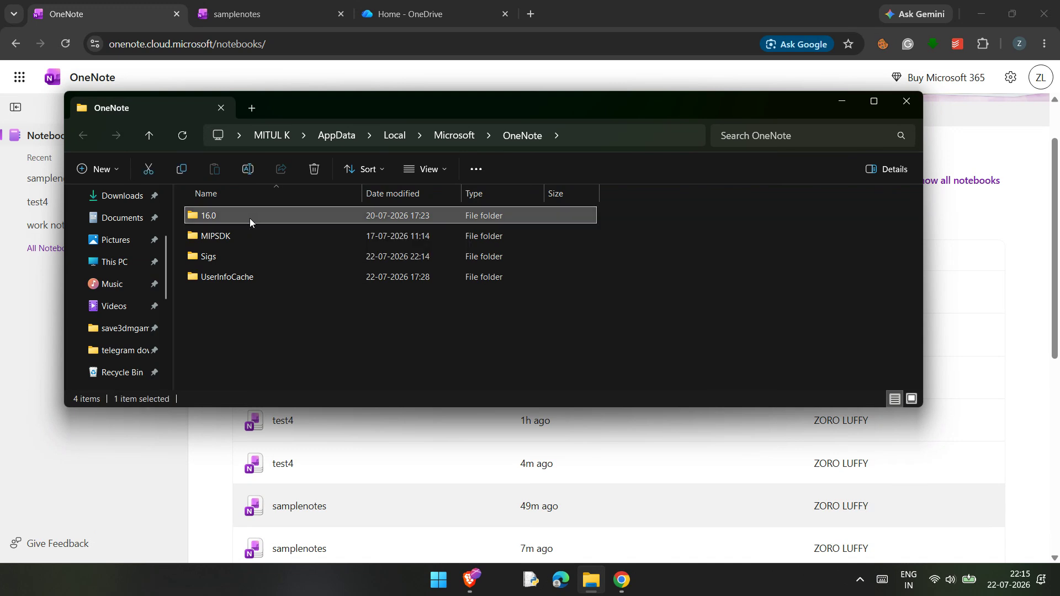
{"action": "left_click", "coordinate": [256, 297]}
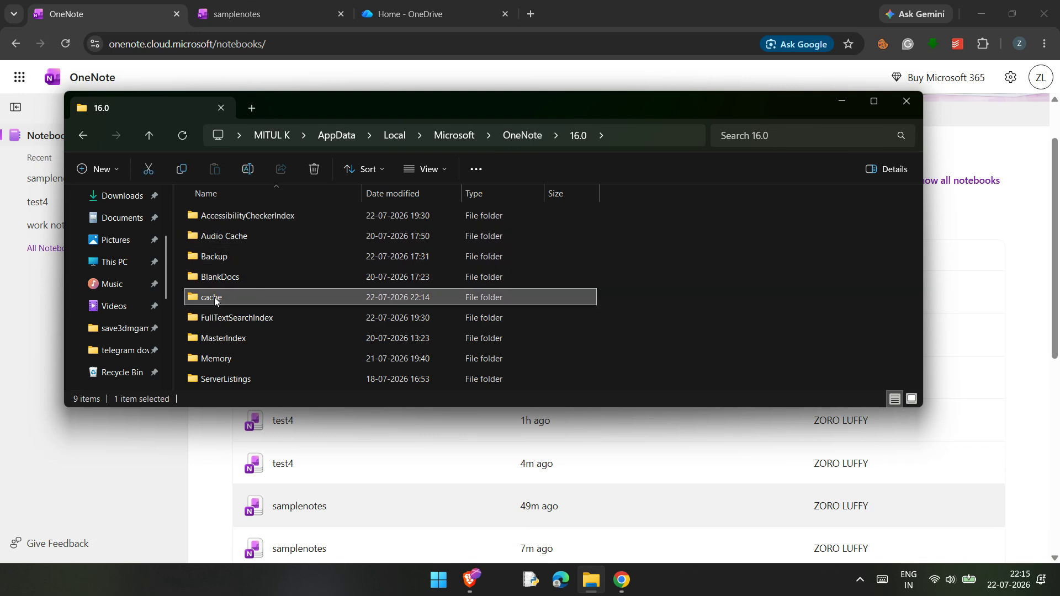
{"action": "right_click", "coordinate": [212, 301]}
{"action": "right_click", "coordinate": [208, 301]}
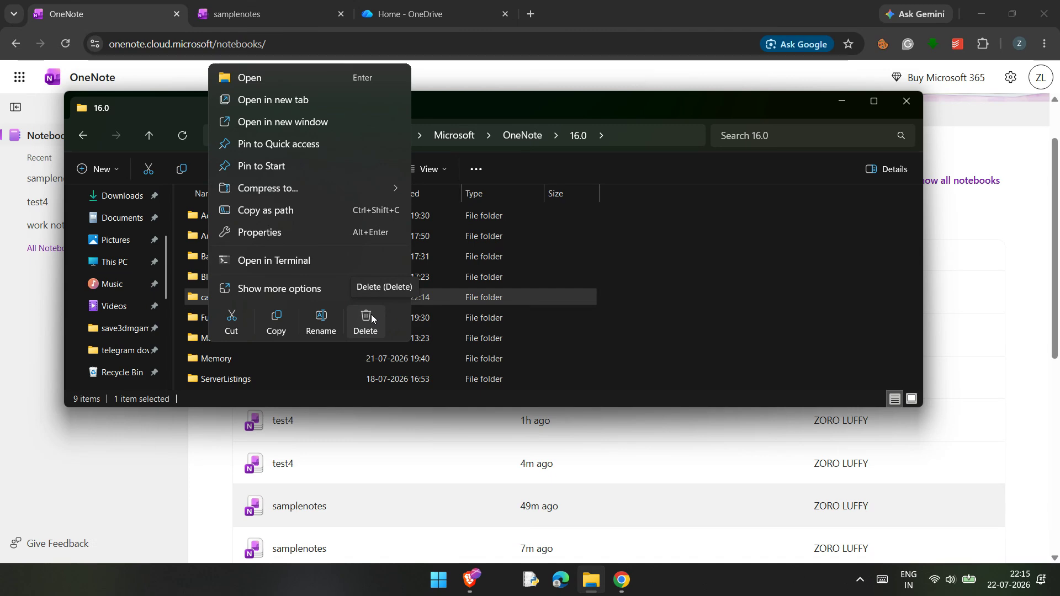
{"action": "left_click", "coordinate": [850, 103]}
{"action": "left_click", "coordinate": [845, 102]}
Launch the OneNote desktop app again from Windows.
{"action": "key", "text": "super"}
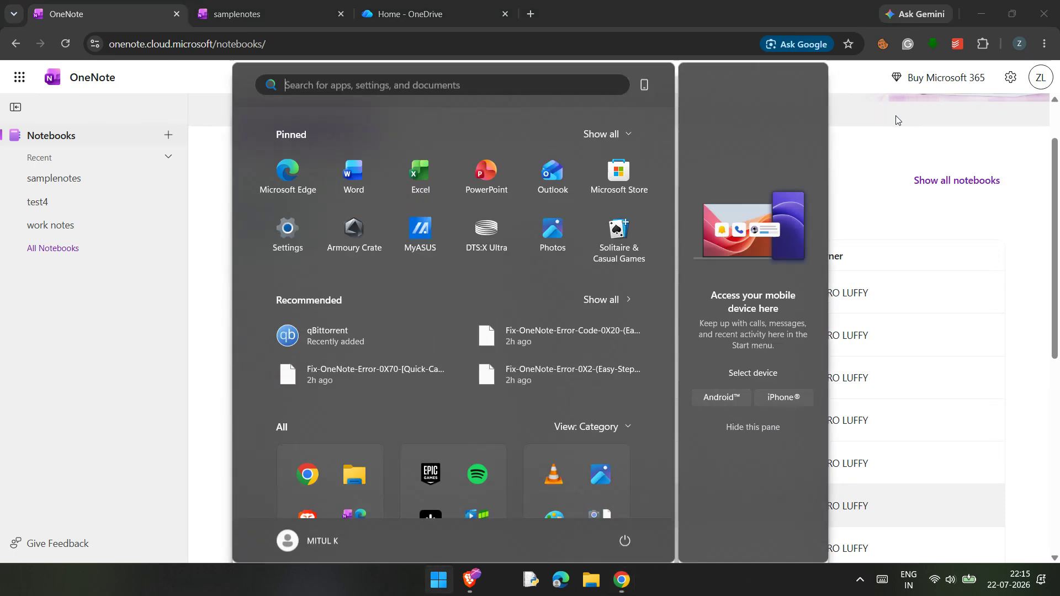
{"action": "type", "text": "on"}
{"action": "left_click", "coordinate": [339, 176]}
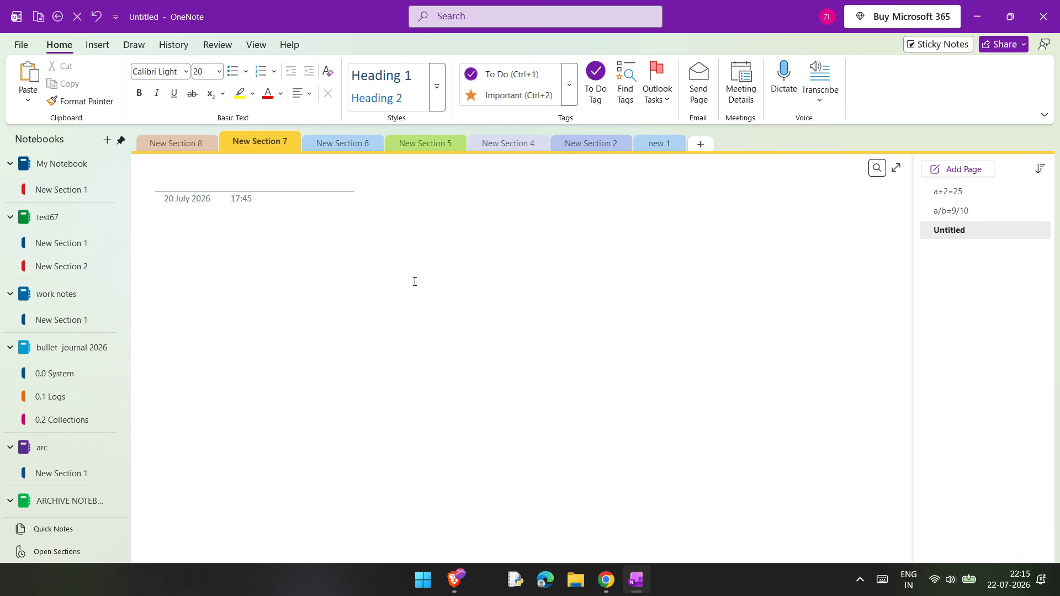
{"action": "key", "text": "Return"}
Check the signed-in account in OneNote and minimize its window to return to the notebooks web page.
{"action": "double_click", "coordinate": [772, 5]}
{"action": "double_click", "coordinate": [807, 23]}
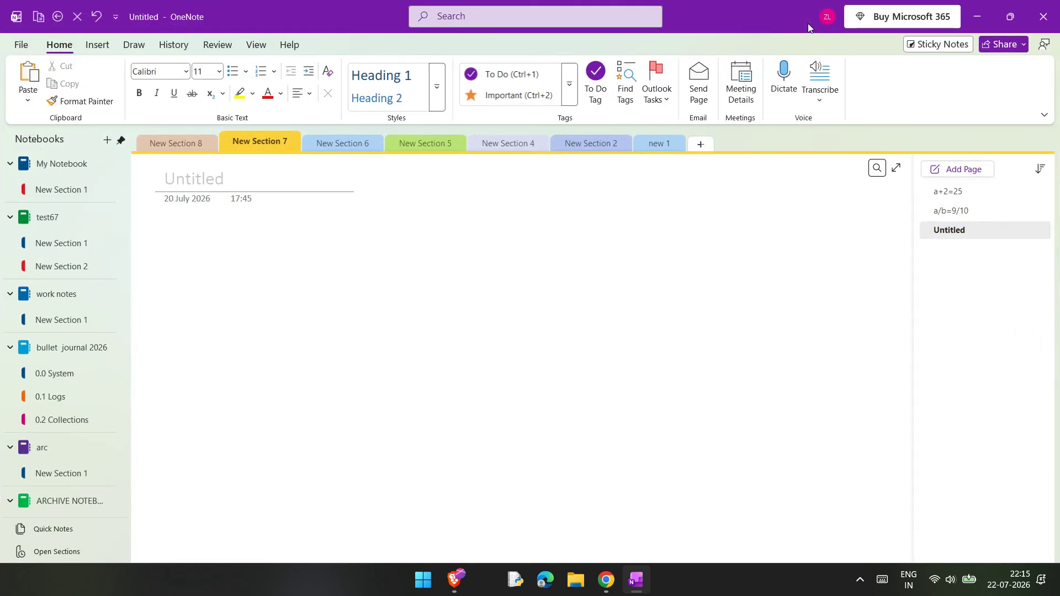
{"action": "left_click", "coordinate": [827, 17]}
{"action": "left_click", "coordinate": [799, 261]}
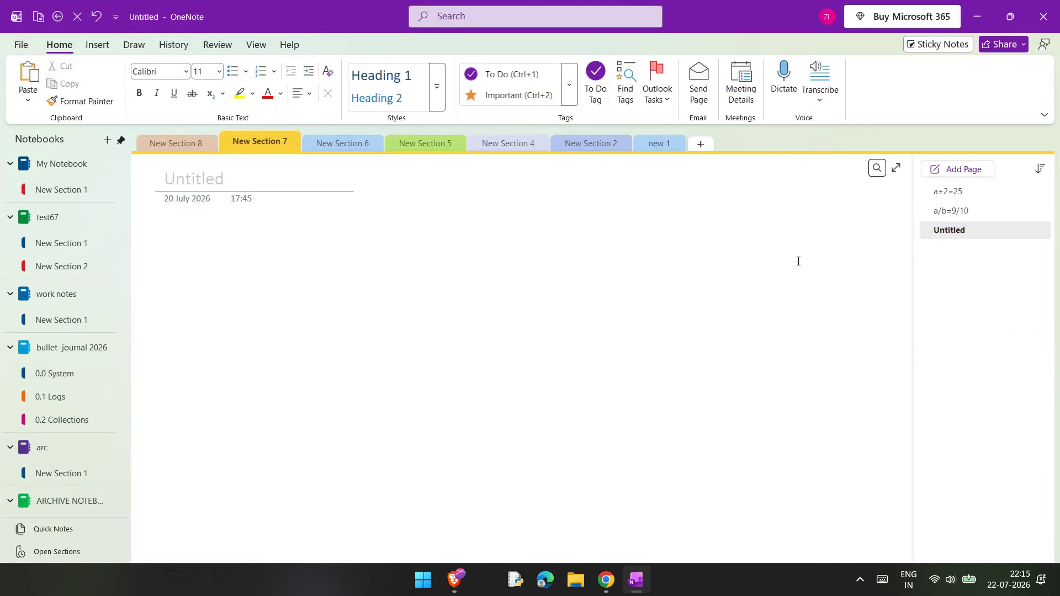
{"action": "left_click", "coordinate": [980, 12]}
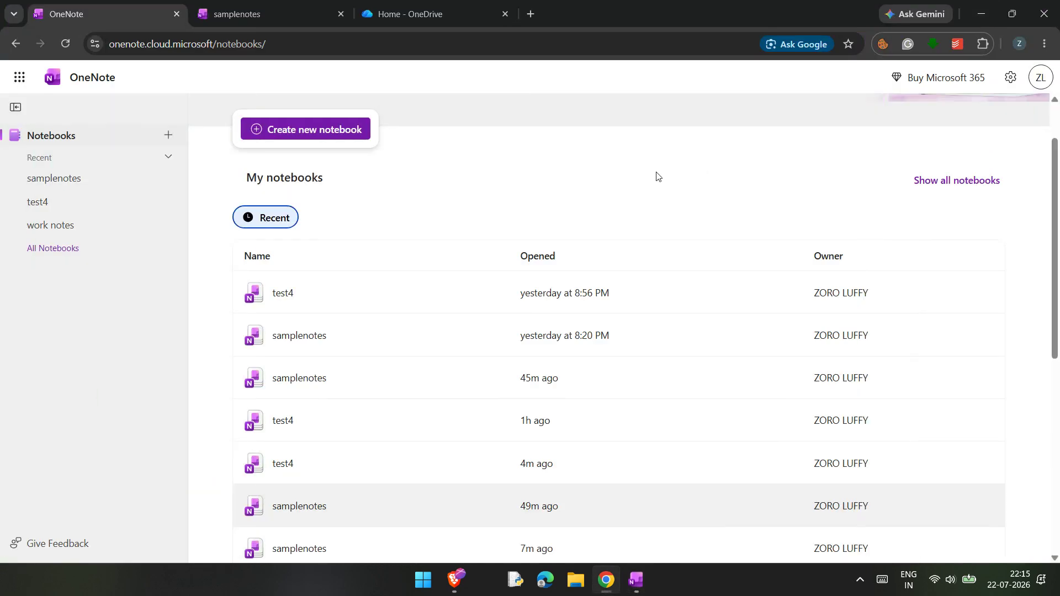